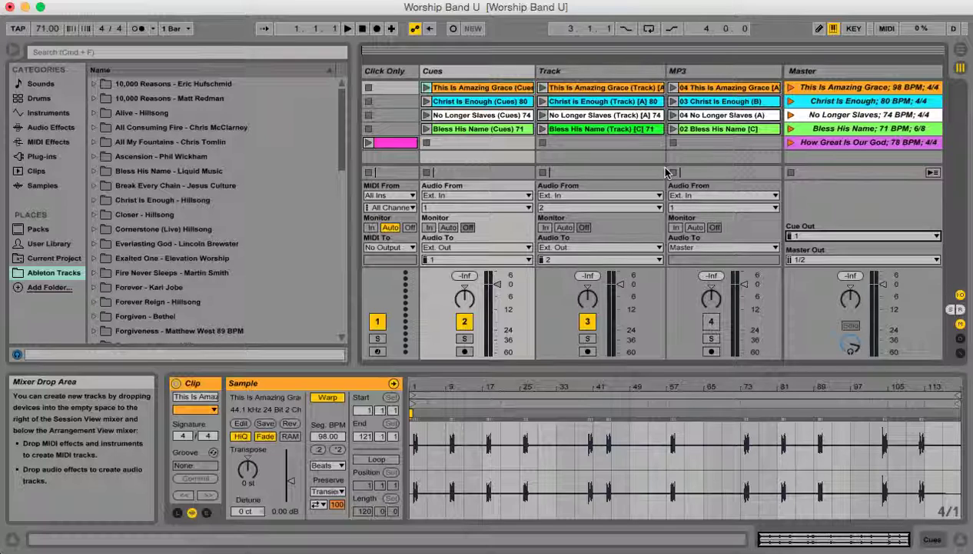
- Turn on the metronome and launch the "This Is Amazing Grace" scene
click(137, 31)
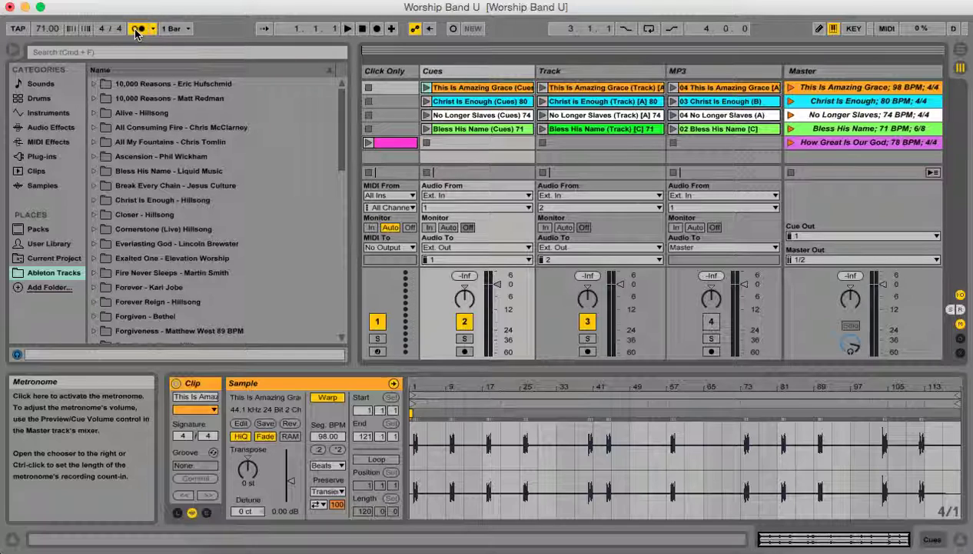
click(136, 29)
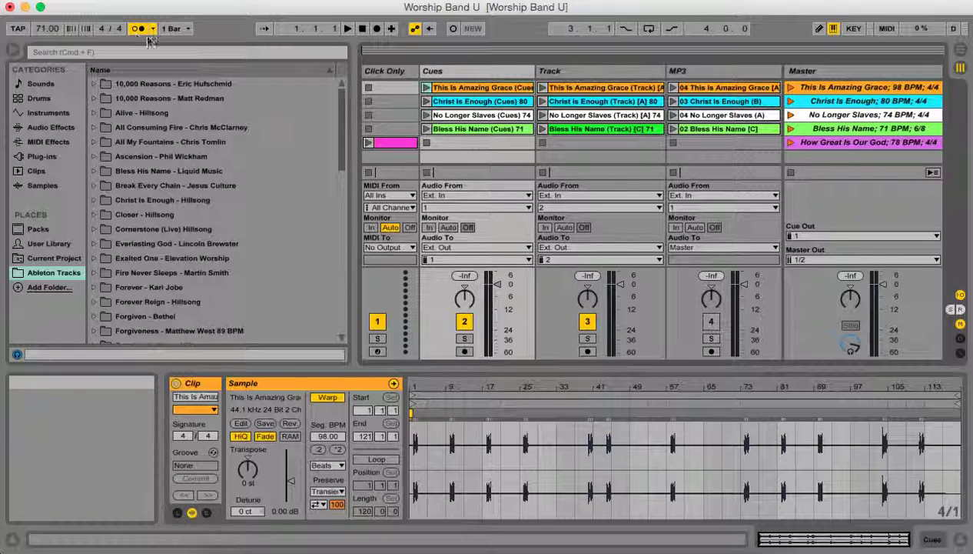
click(788, 87)
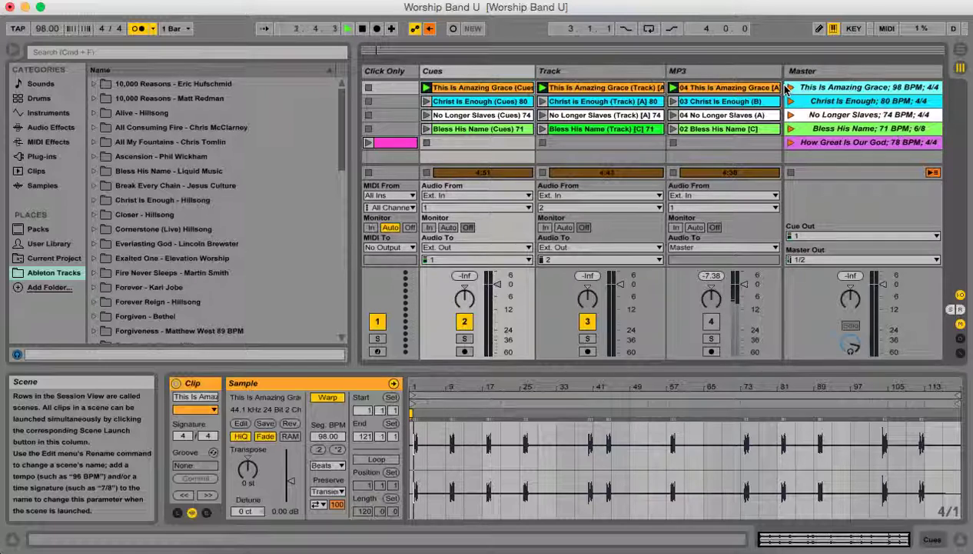
- Turn off the metronome, relaunch the "This Is Amazing Grace" scene without it and stop playback
click(139, 29)
click(792, 89)
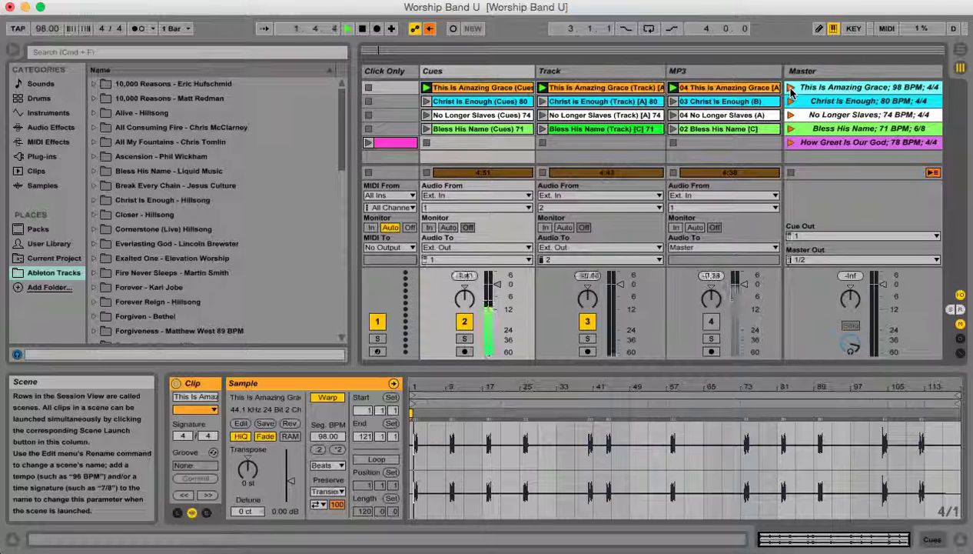
key(space)
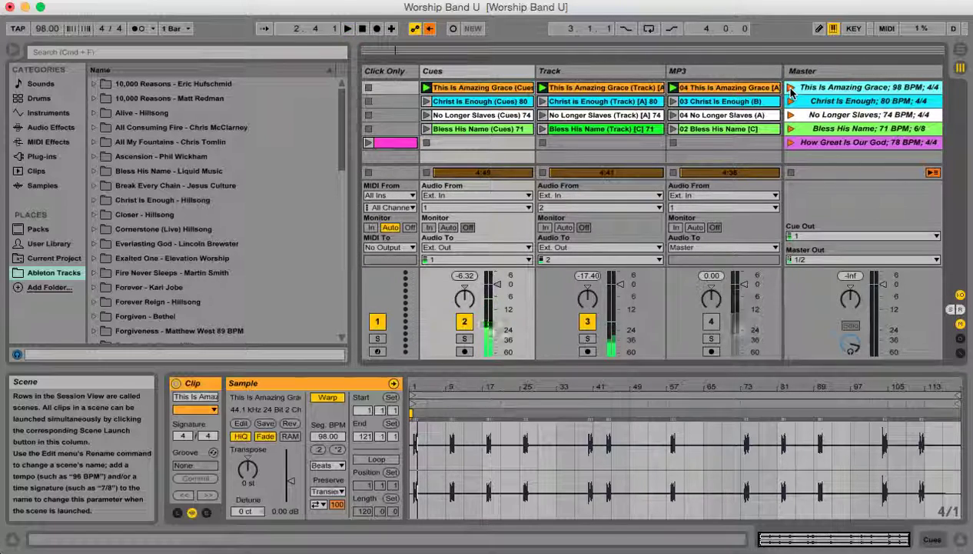
- Turn the metronome on and audition the start of the "This Is Amazing Grace" scene repeatedly, stopping playback each time
click(137, 29)
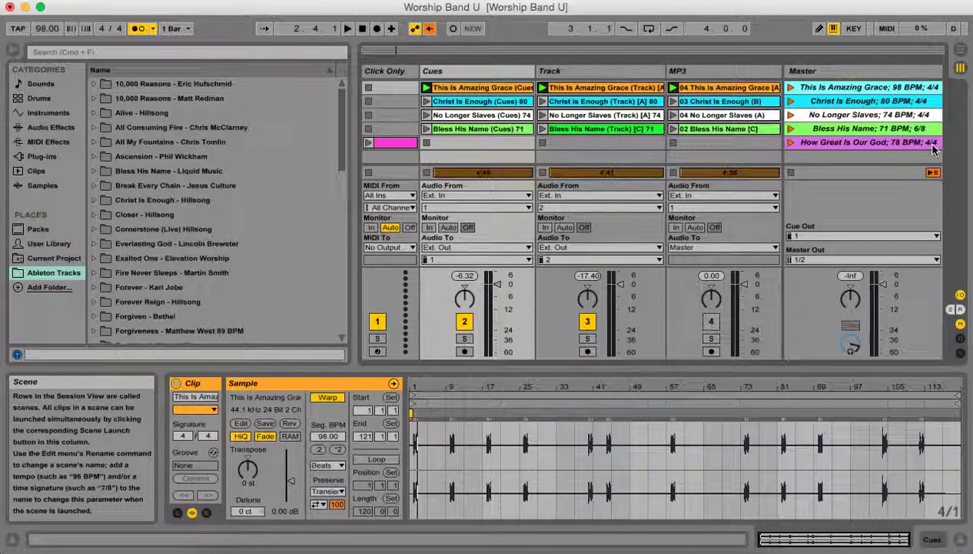
click(792, 90)
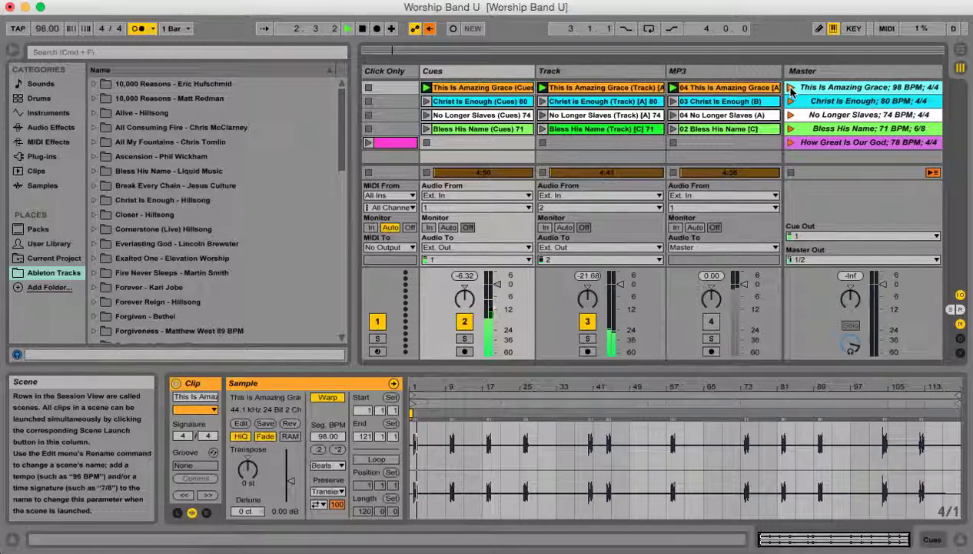
key(space)
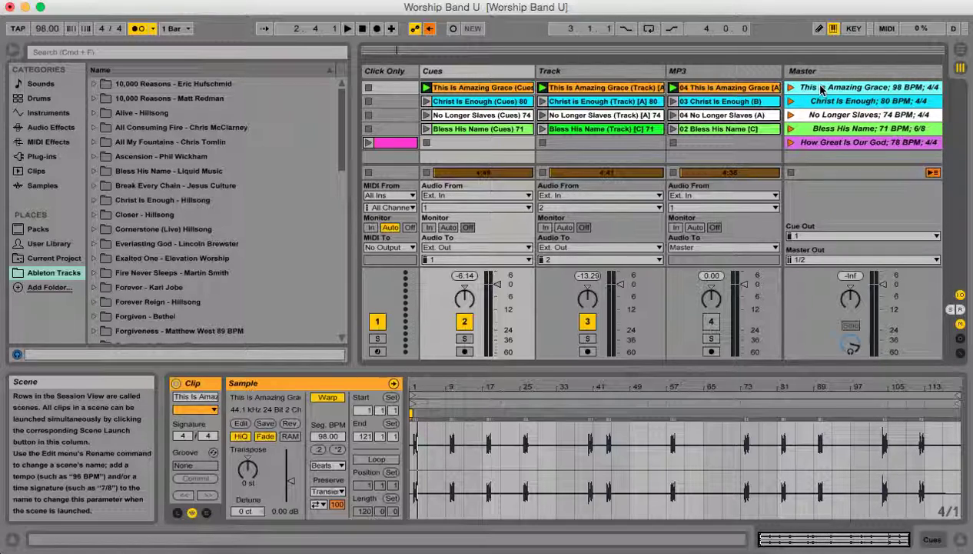
key(space)
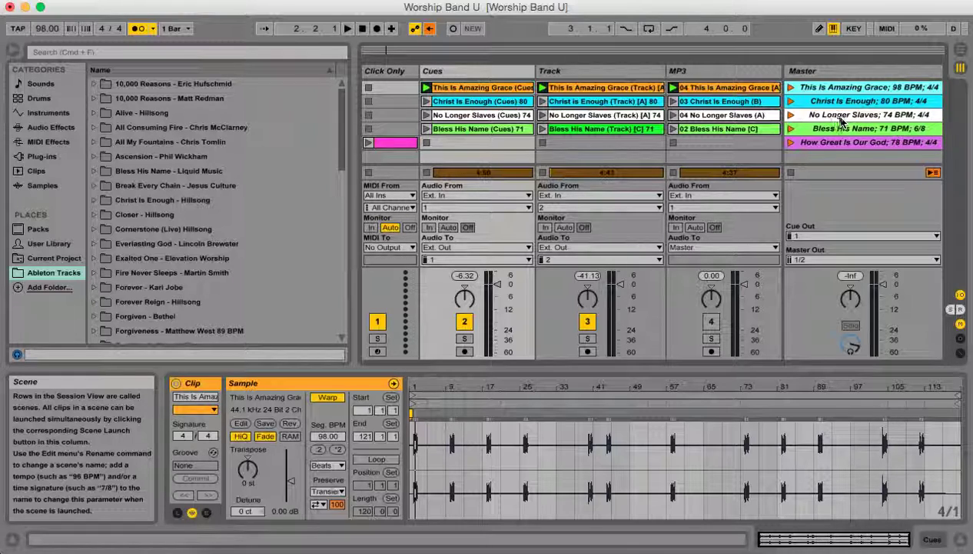
click(793, 90)
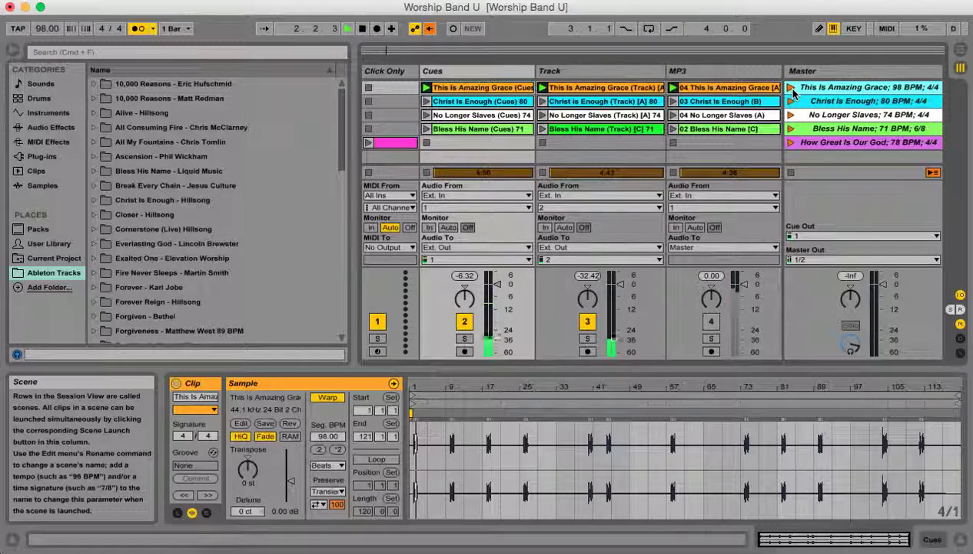
key(space)
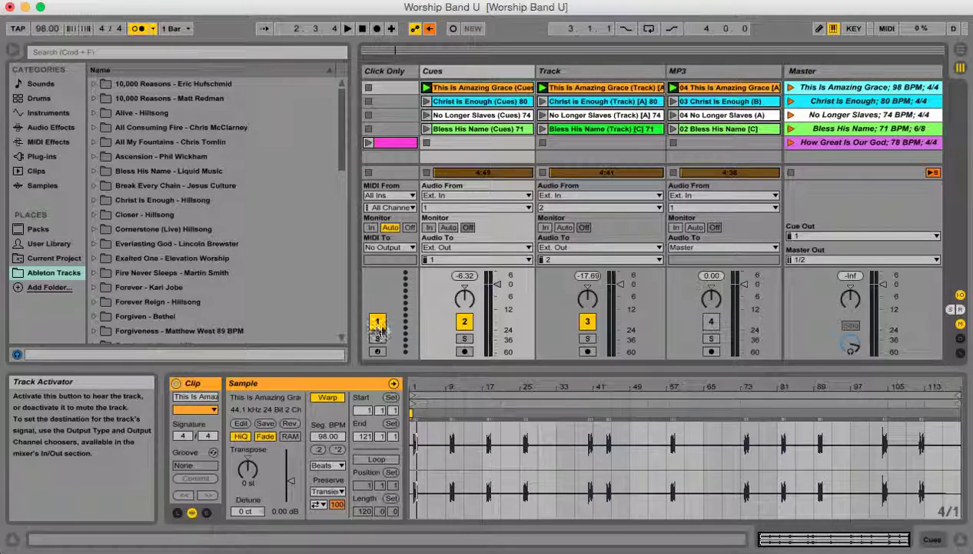
- Mute the Click Only, Cues and Track tracks and activate the MP3 track
click(711, 322)
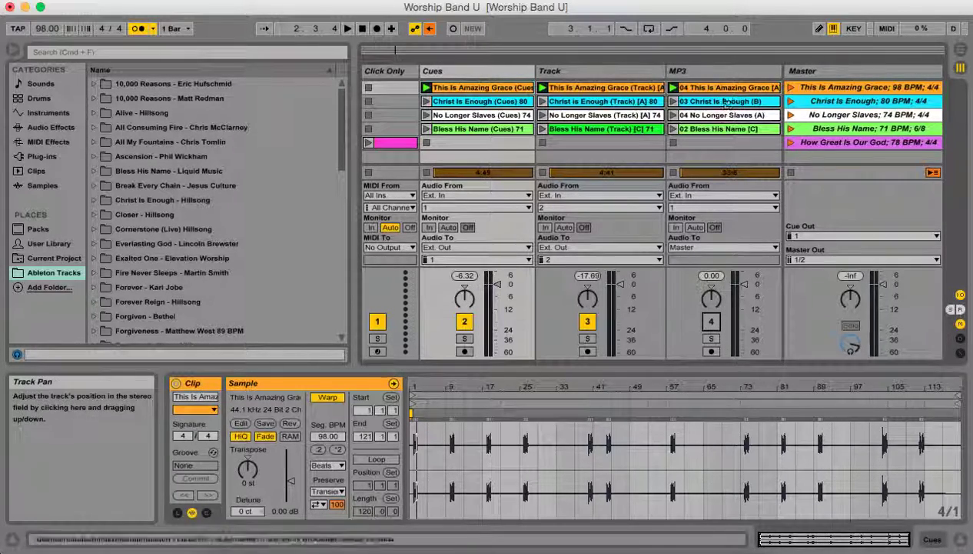
click(377, 321)
click(464, 321)
click(586, 321)
click(713, 323)
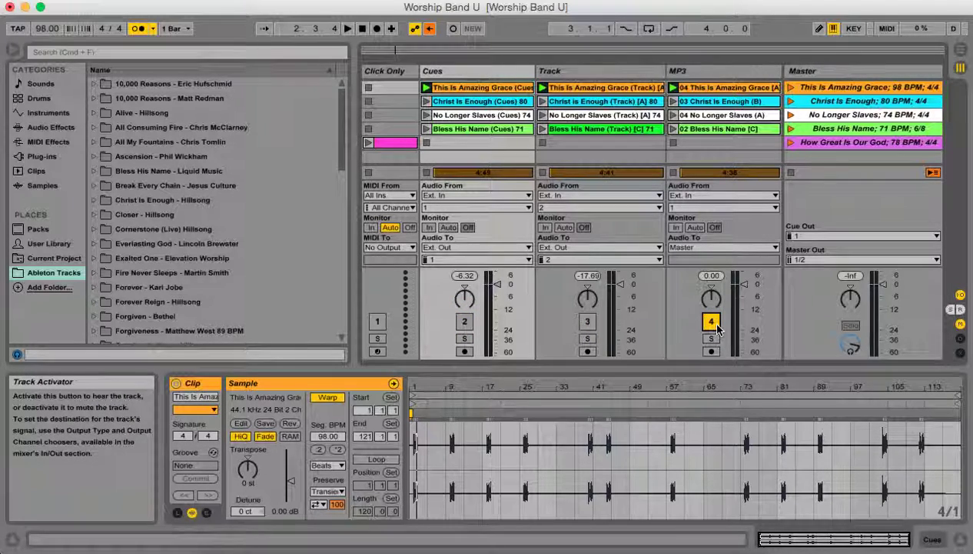
- Mute the MP3 track and reactivate the Track, Cues and Click Only tracks
click(712, 322)
click(587, 321)
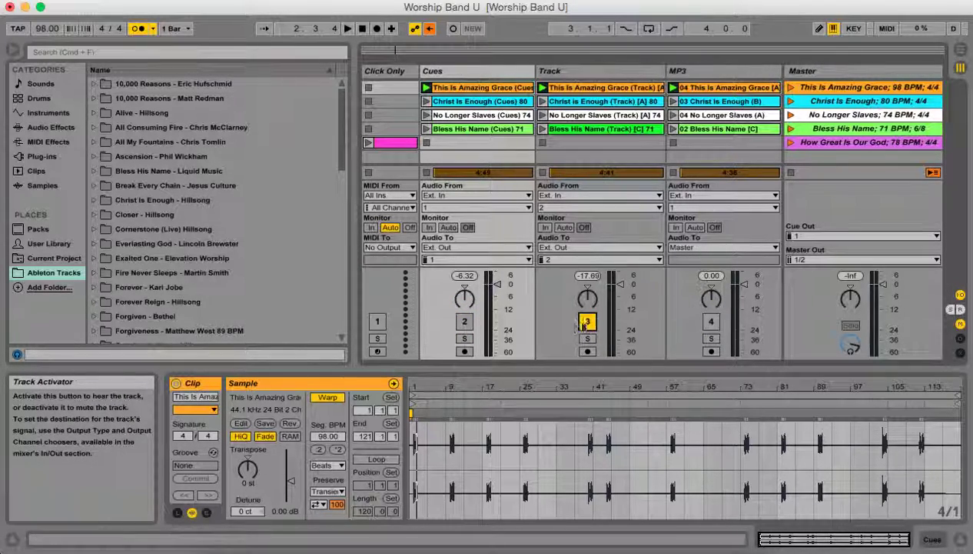
click(464, 321)
click(380, 322)
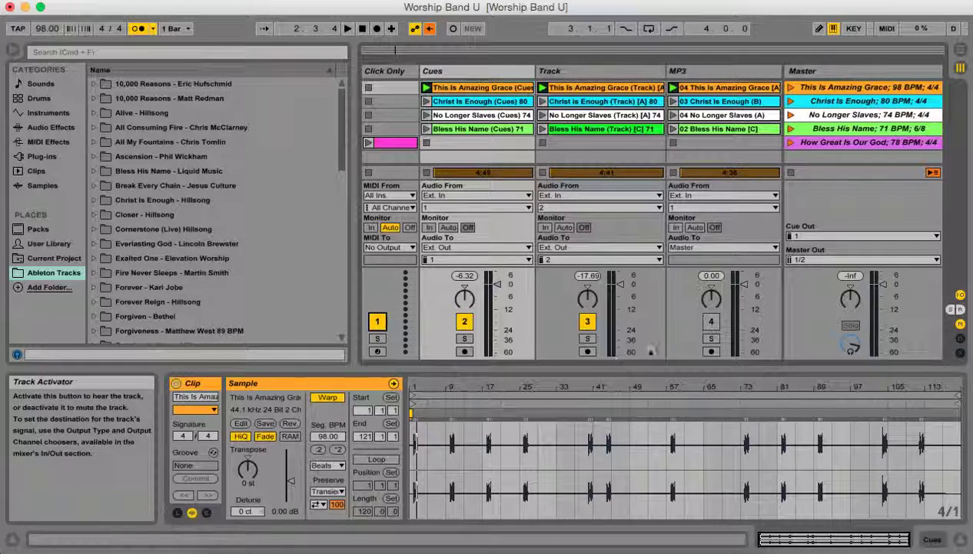
- Audition the "This Is Amazing Grace" scene with the MP3 track soloed, first with the metronome and again with it turned off
click(712, 339)
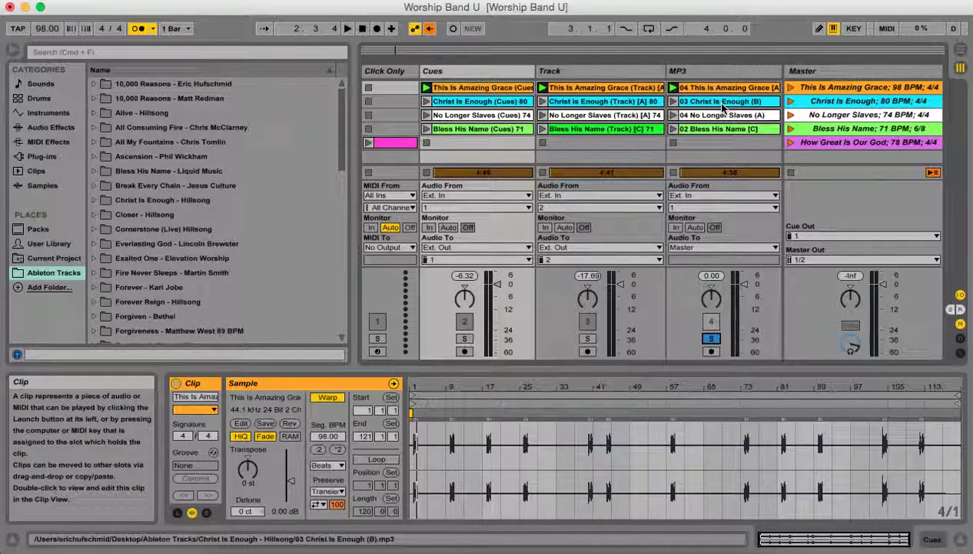
click(789, 88)
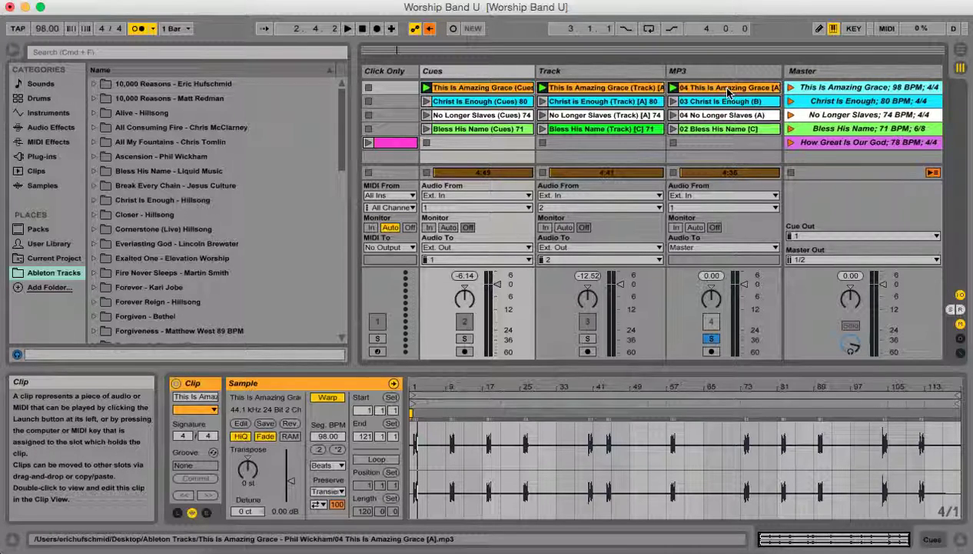
click(138, 29)
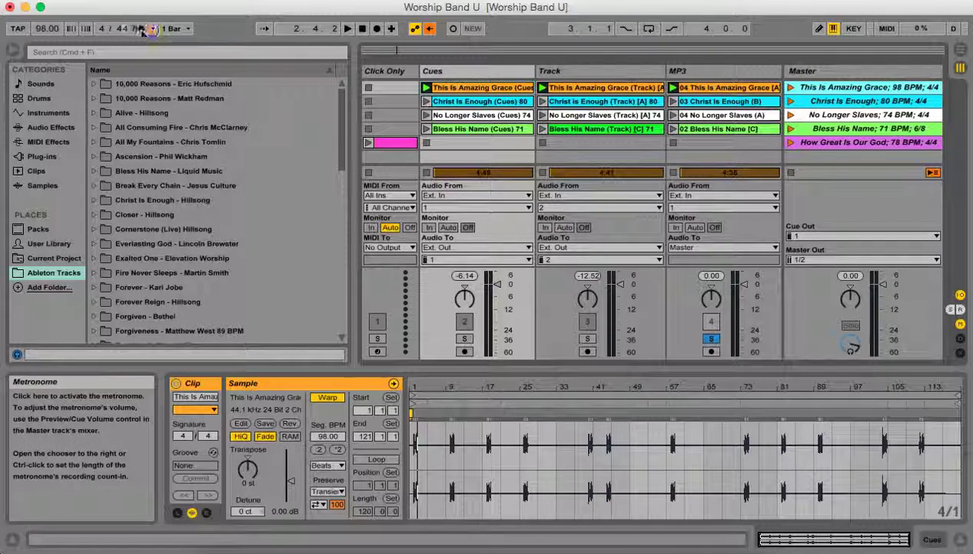
click(792, 89)
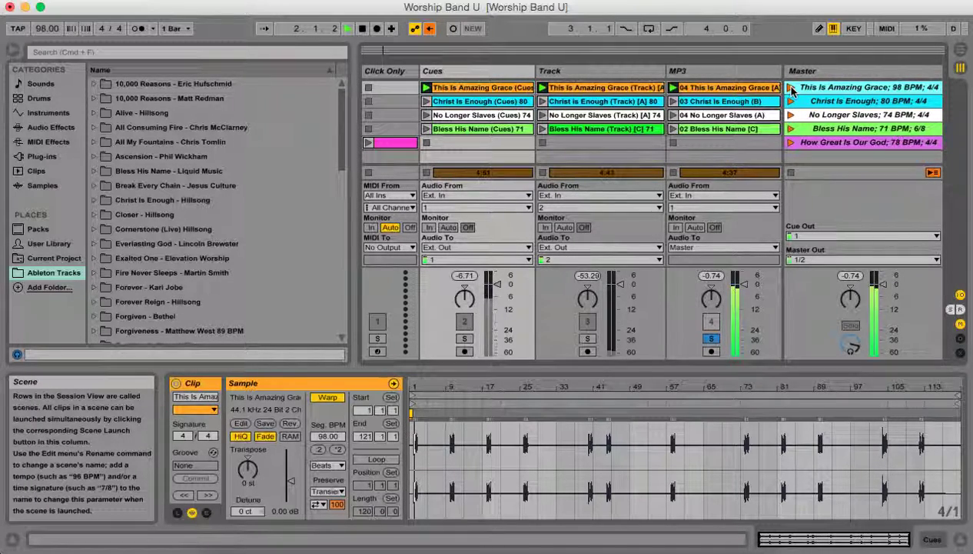
key(space)
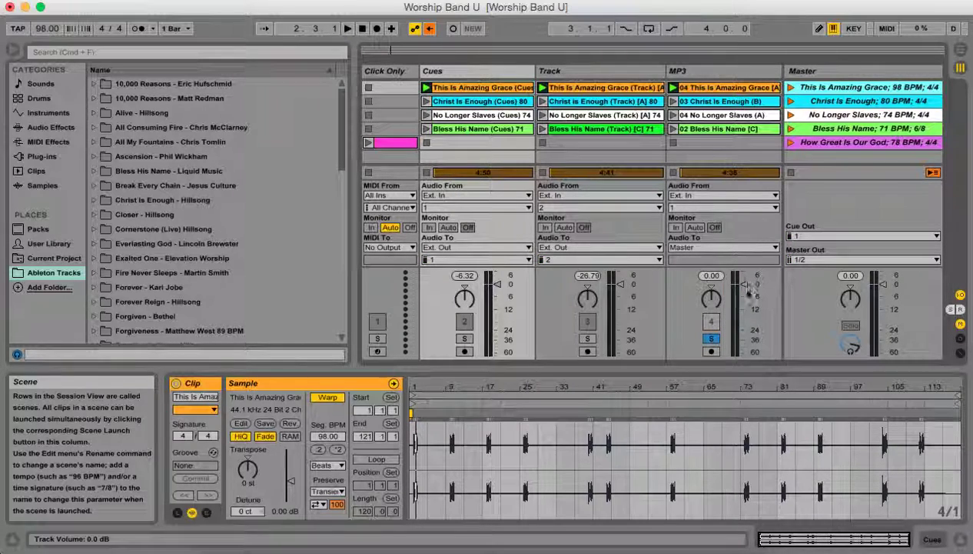
- Unsolo the MP3 track and turn the metronome back on
click(712, 339)
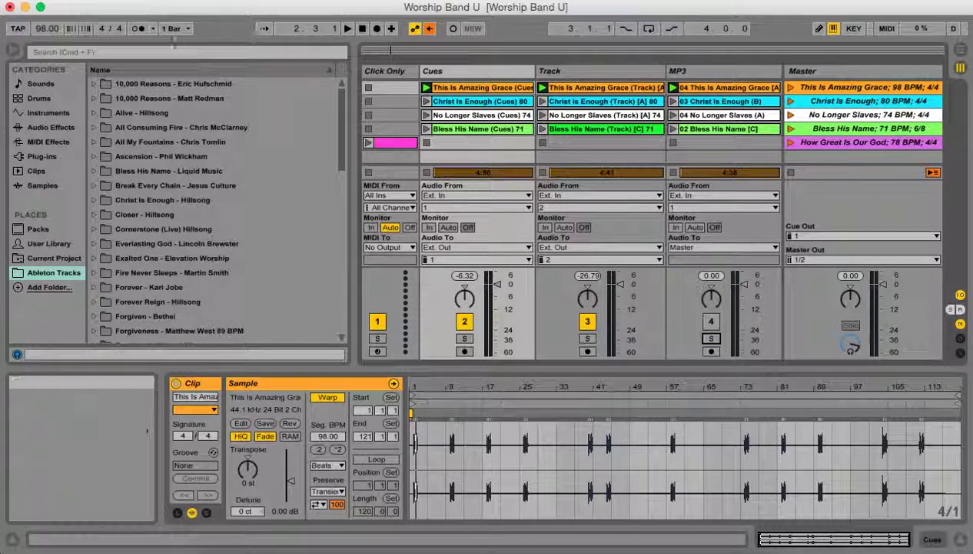
click(138, 29)
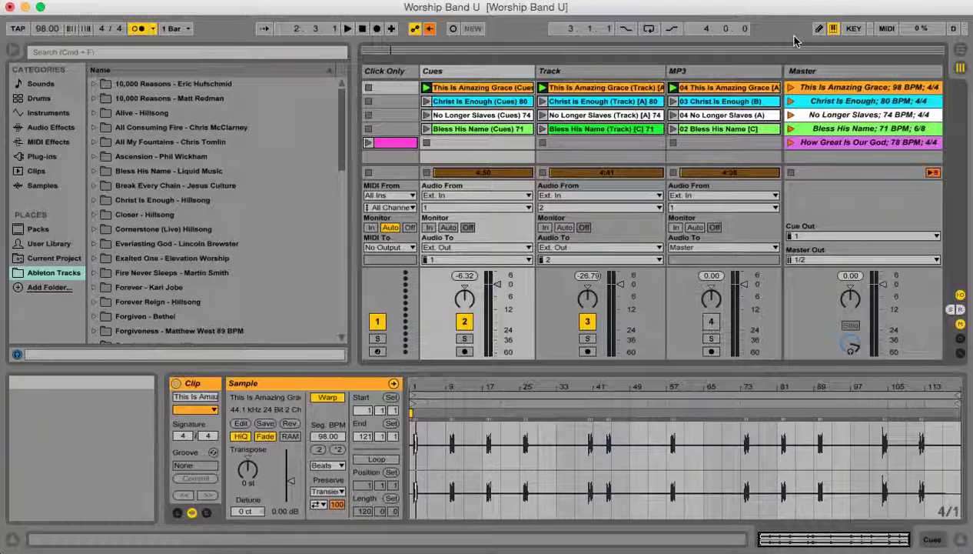
- Open the "This Is Amazing Grace" clip on Track, transpose it to -2 st and launch its scene to hear the new key
click(839, 91)
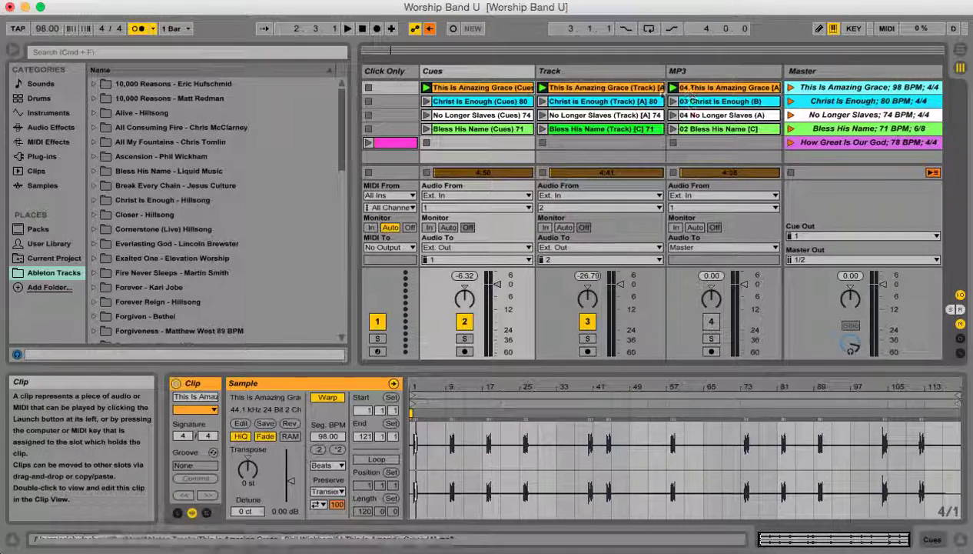
click(588, 89)
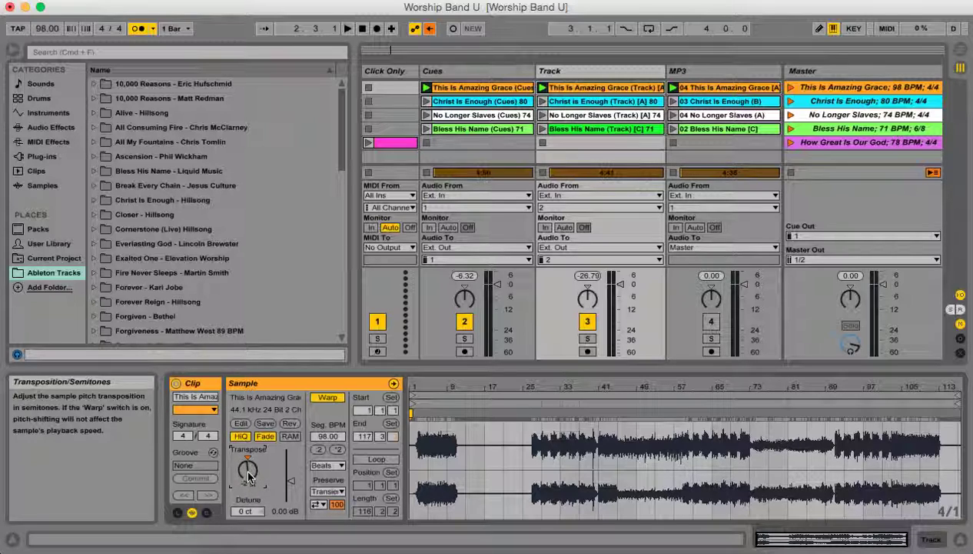
click(791, 88)
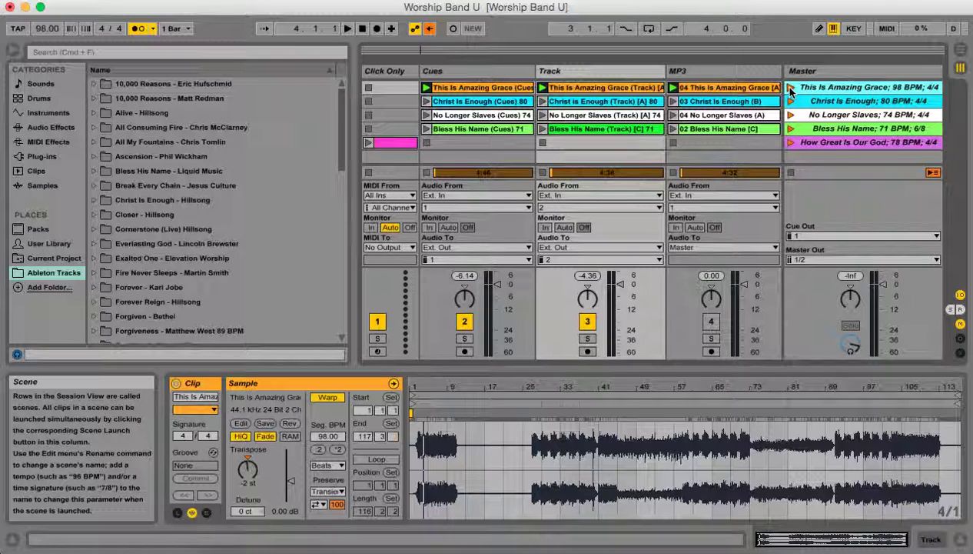
click(790, 90)
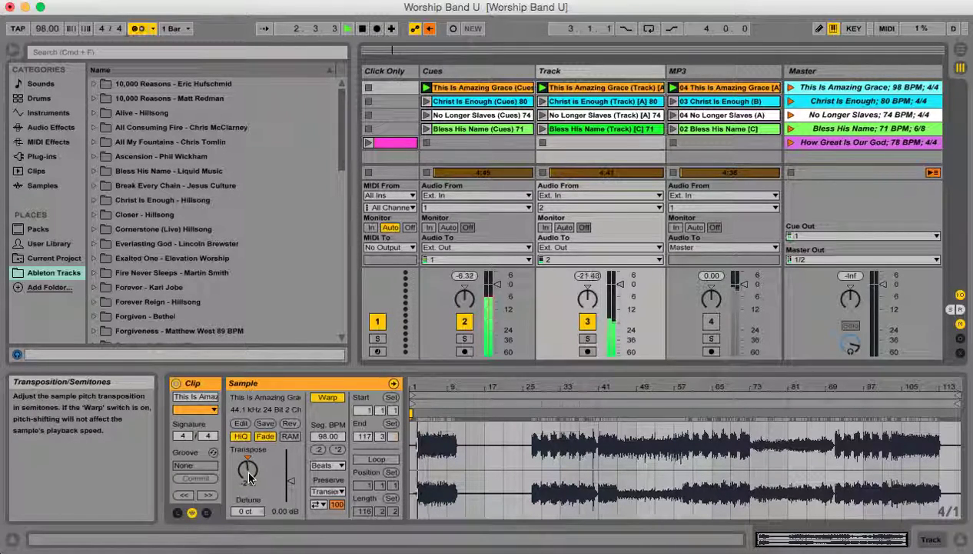
- Transpose the "This Is Amazing Grace" Track clip to 2 st and set its warp mode to Tones
drag(248, 476, 248, 461)
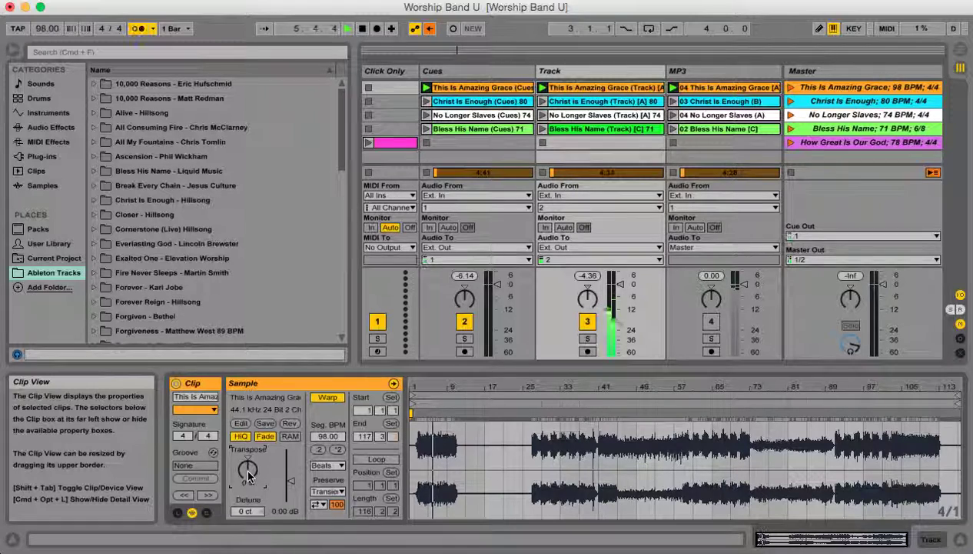
mouse_move(248, 465)
mouse_down()
mouse_move(248, 457)
mouse_move(248, 473)
mouse_up()
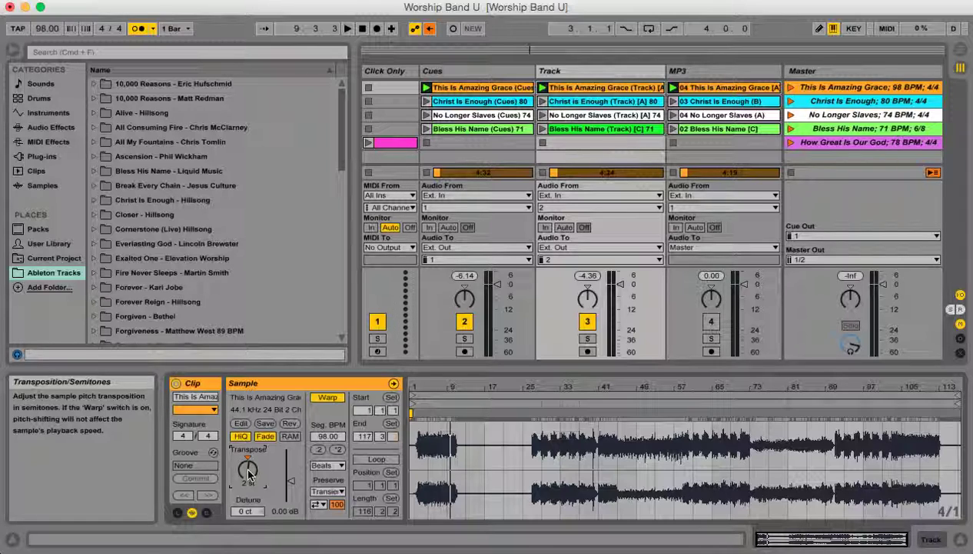
click(329, 465)
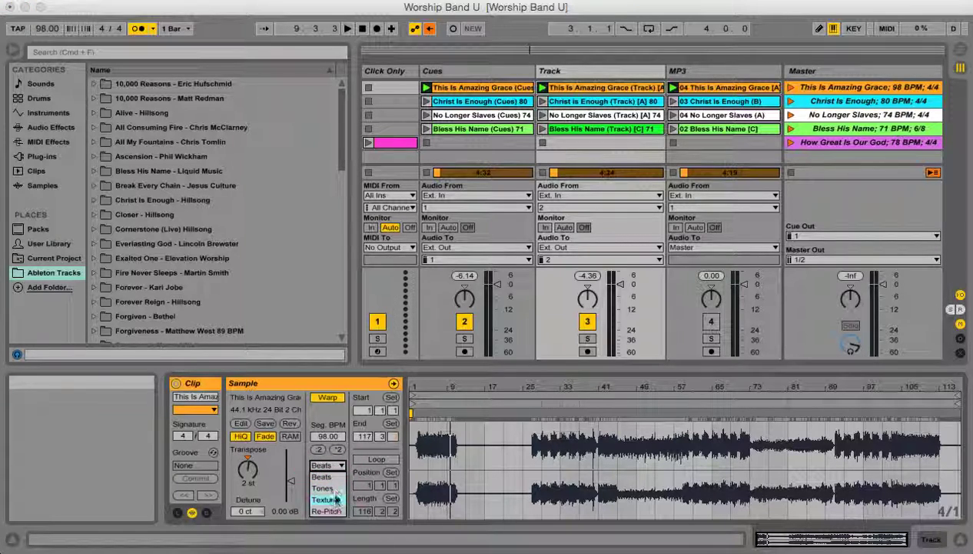
click(330, 489)
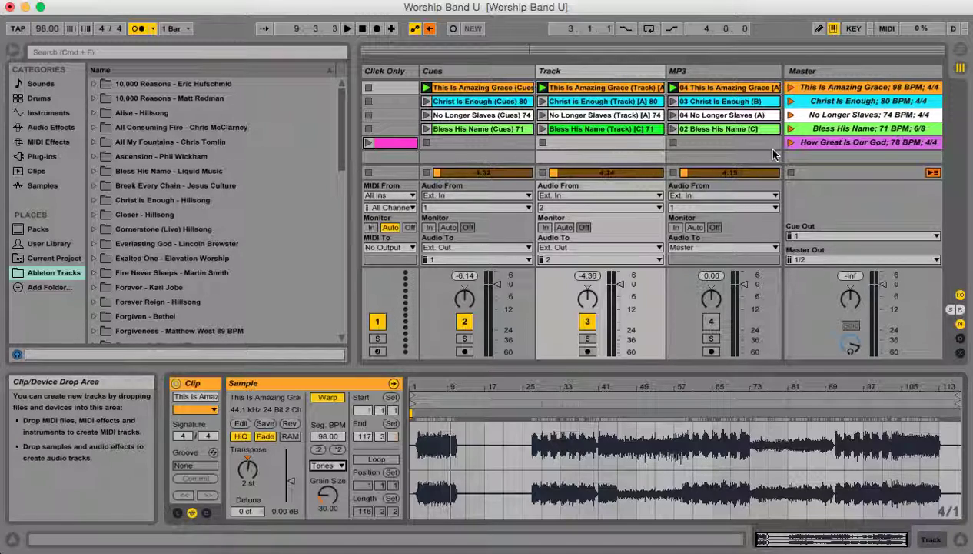
- Mute the Click Only, Cues and Track tracks and turn off the metronome
click(377, 322)
click(585, 322)
click(138, 29)
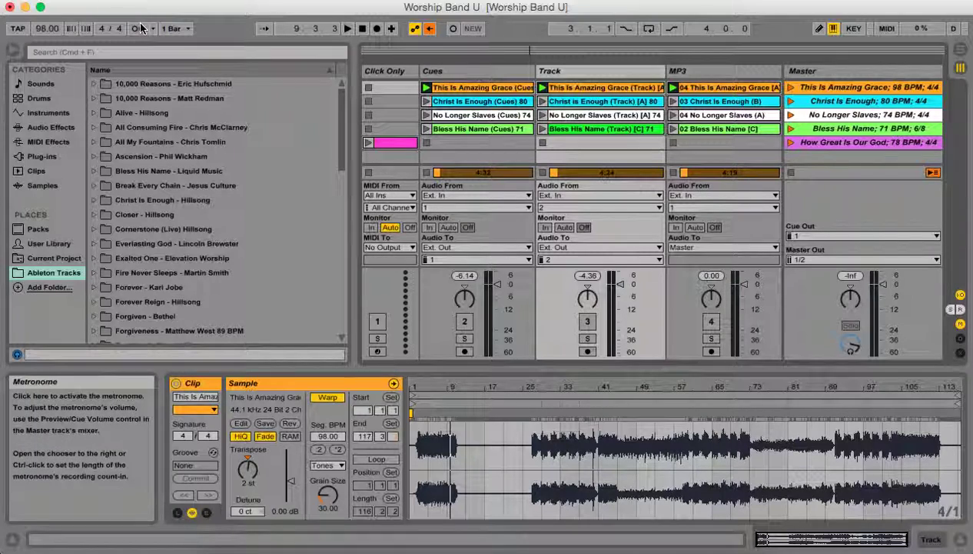
- Turn on the metronome and reactivate the Click Only, Cues and Track tracks
click(138, 28)
click(377, 322)
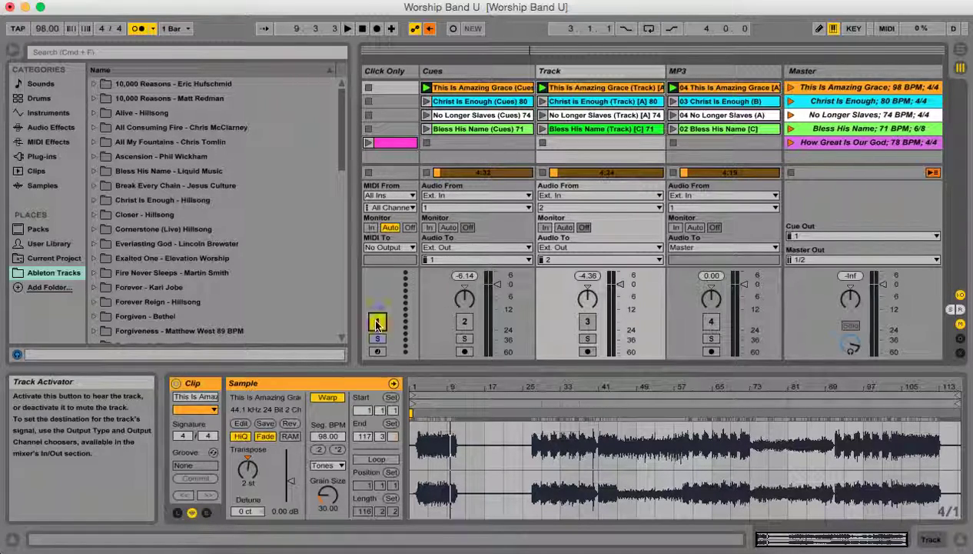
click(463, 321)
click(588, 321)
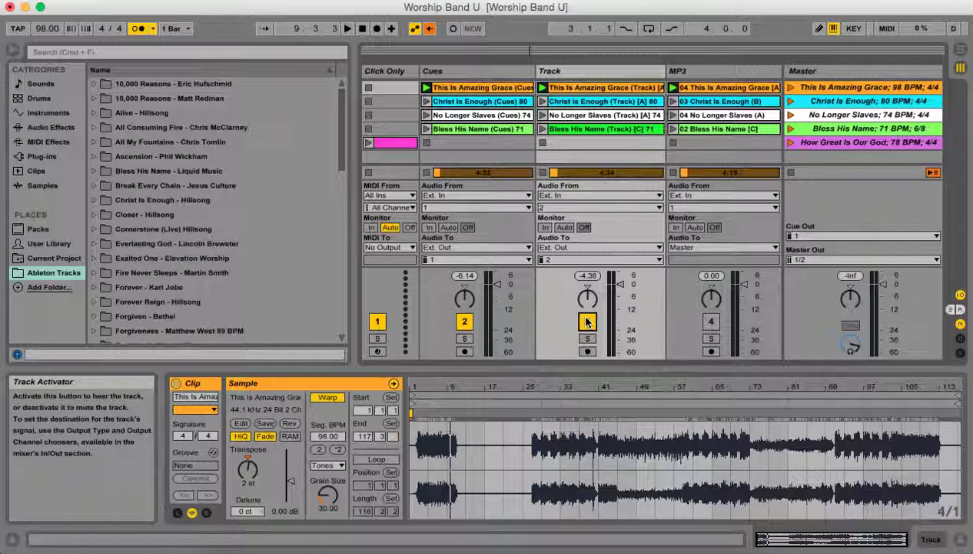
- Rename the "This Is Amazing Grace" scene to carry a 95 BPM tempo, launch it to hear the slower speed, and stop playback
click(858, 87)
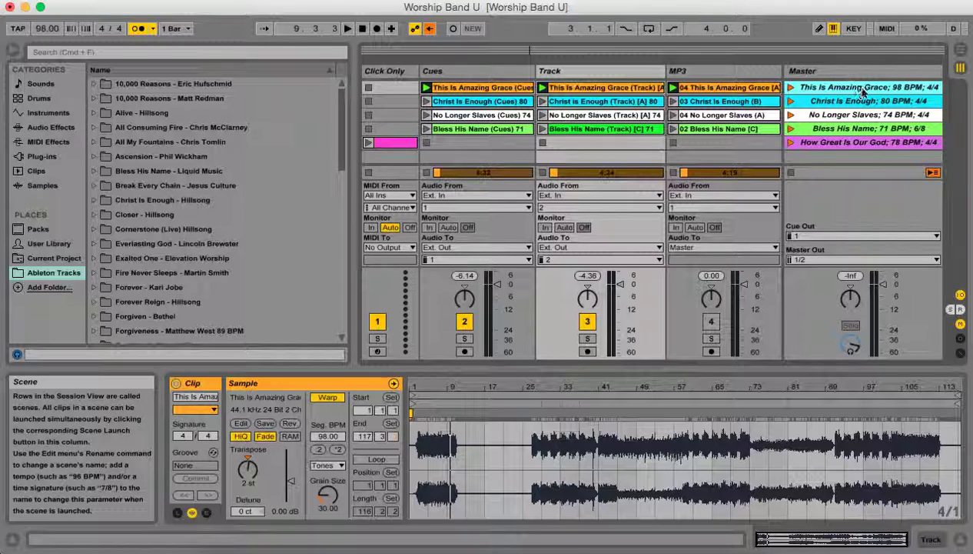
right_click(857, 90)
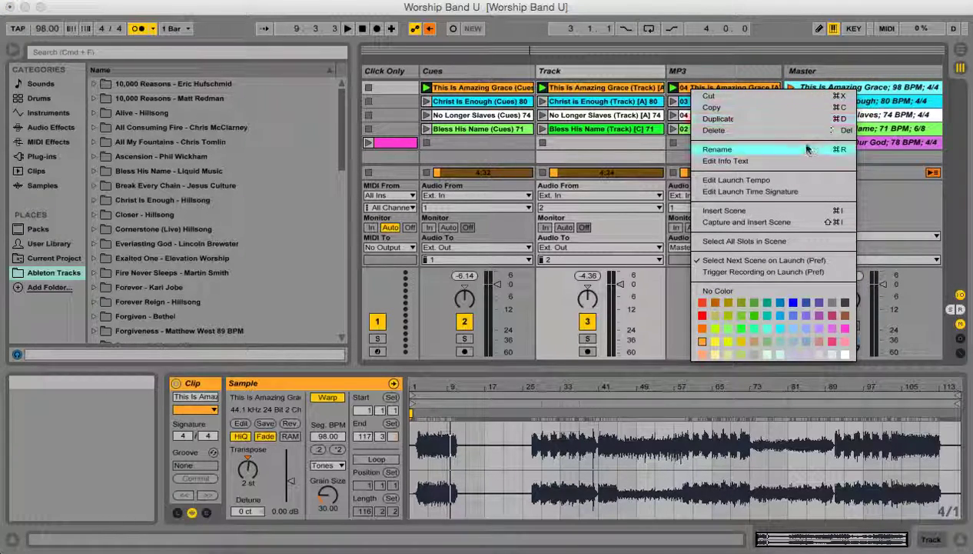
click(801, 151)
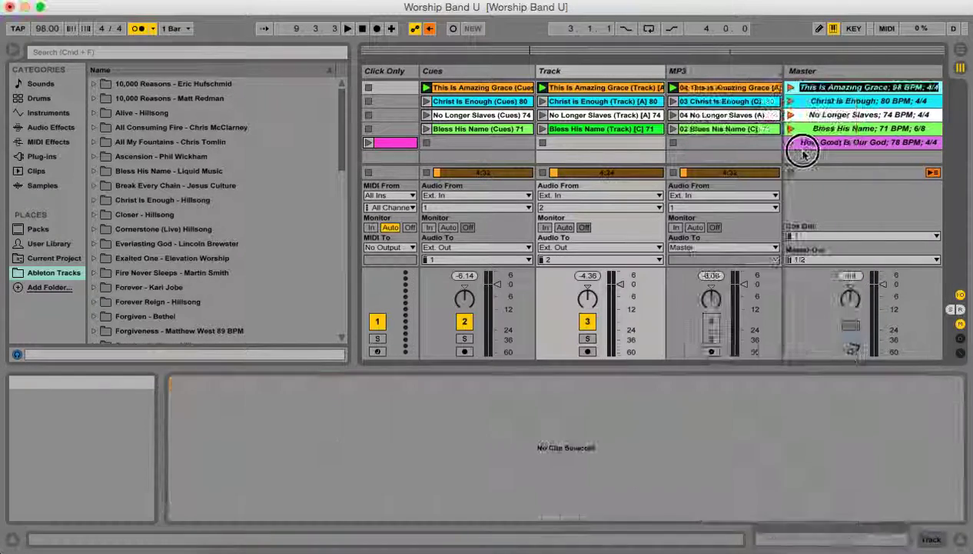
click(898, 89)
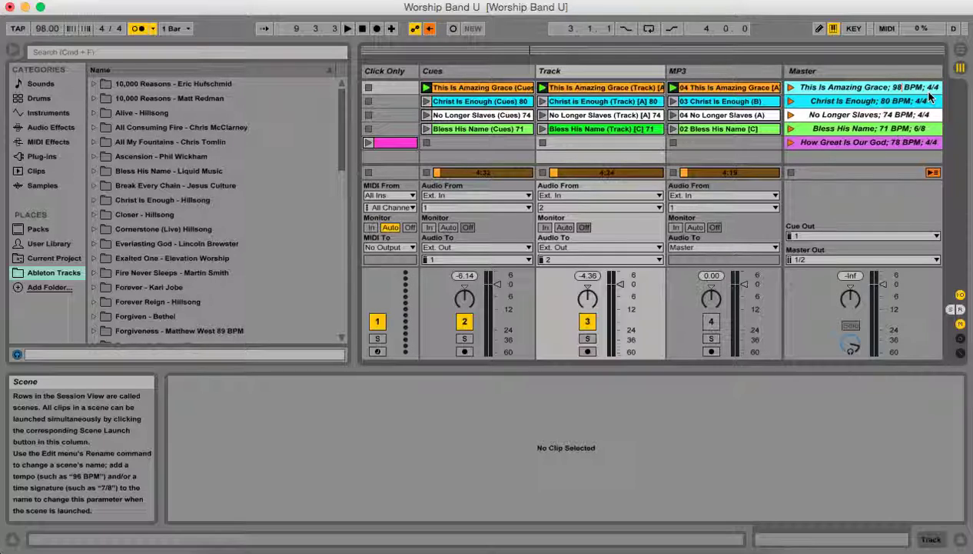
key(BackSpace)
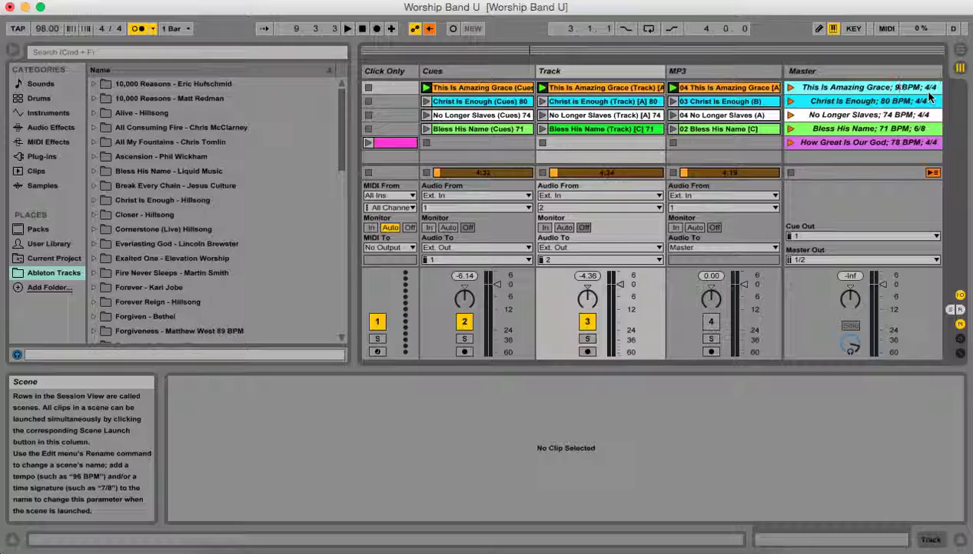
text(5)
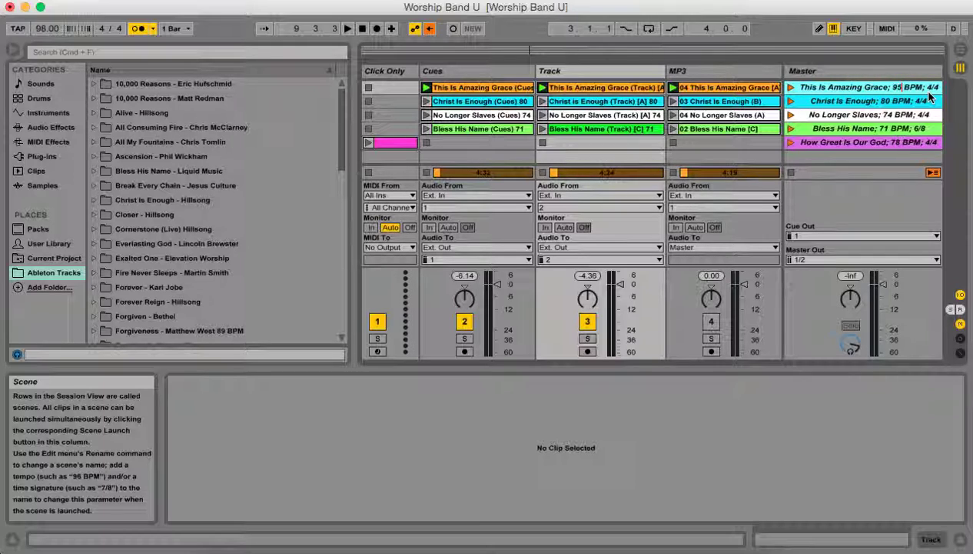
click(791, 88)
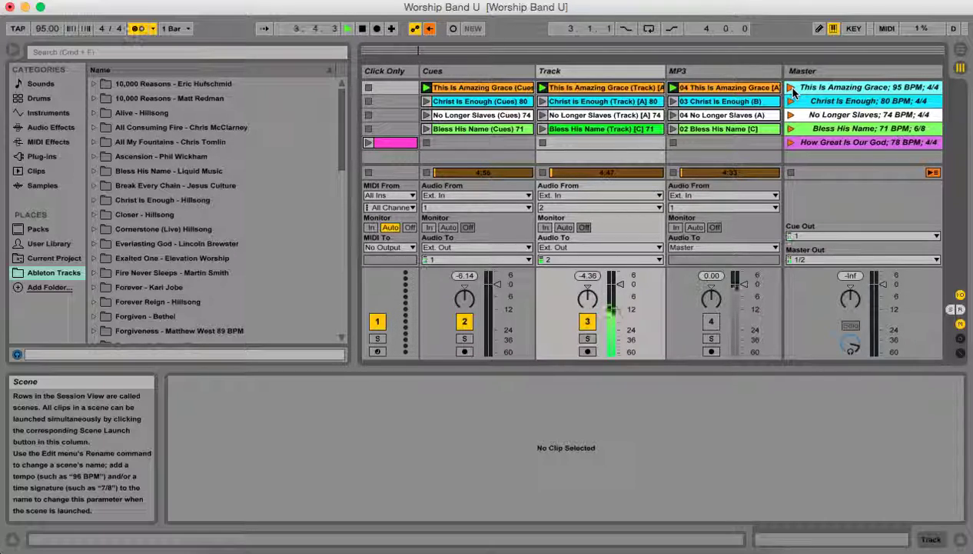
key(space)
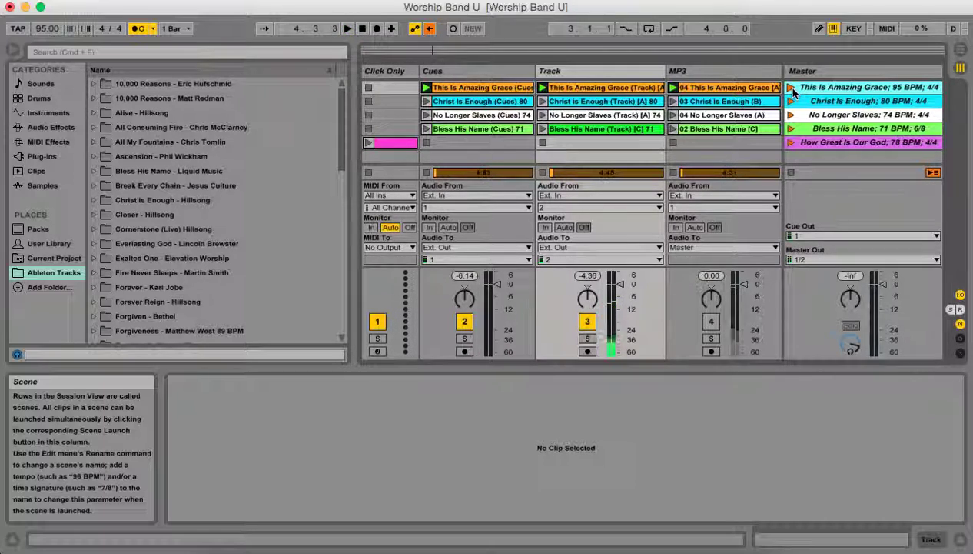
- Change the tempo in the "This Is Amazing Grace" scene name to 85 BPM, launch the scene to hear it, and stop playback
right_click(807, 90)
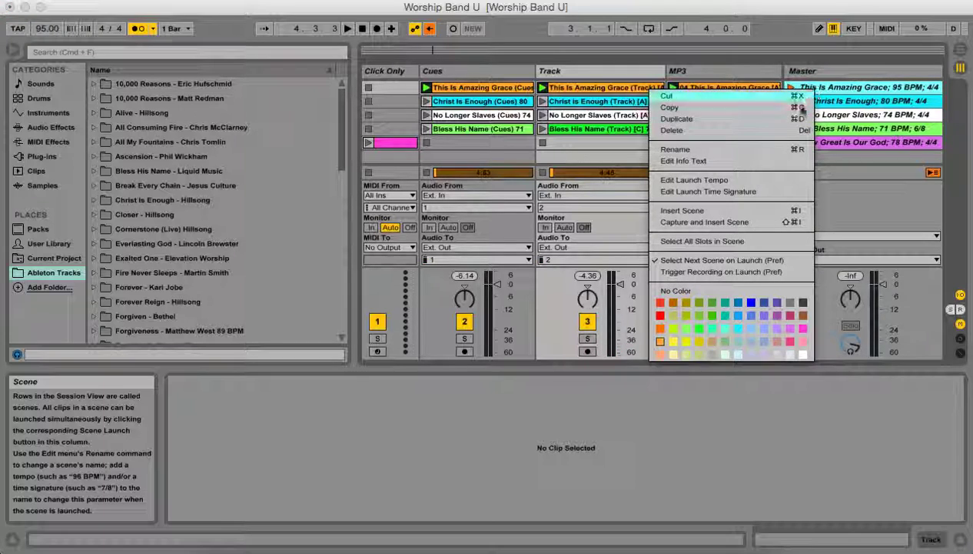
click(772, 149)
click(901, 86)
key(BackSpace)
key(BackSpace)
text(85)
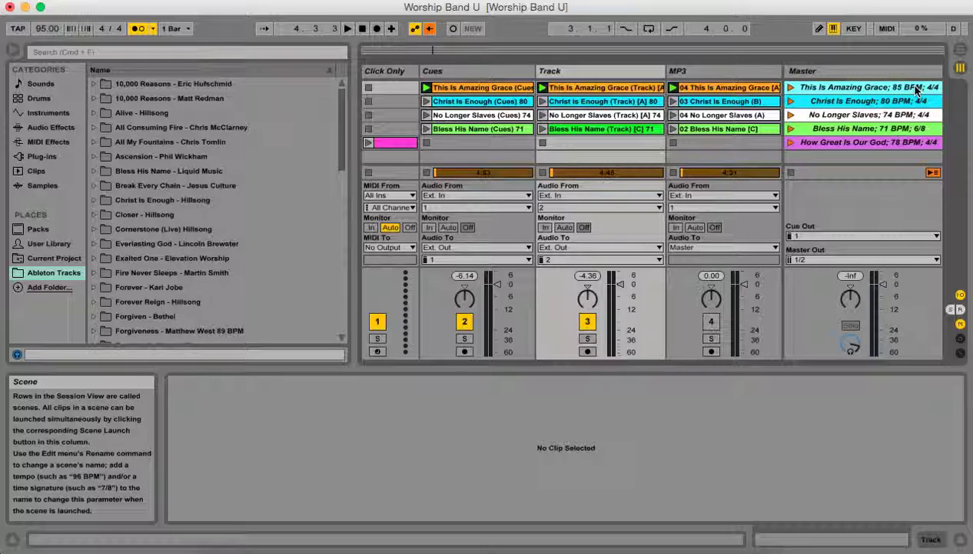
click(791, 87)
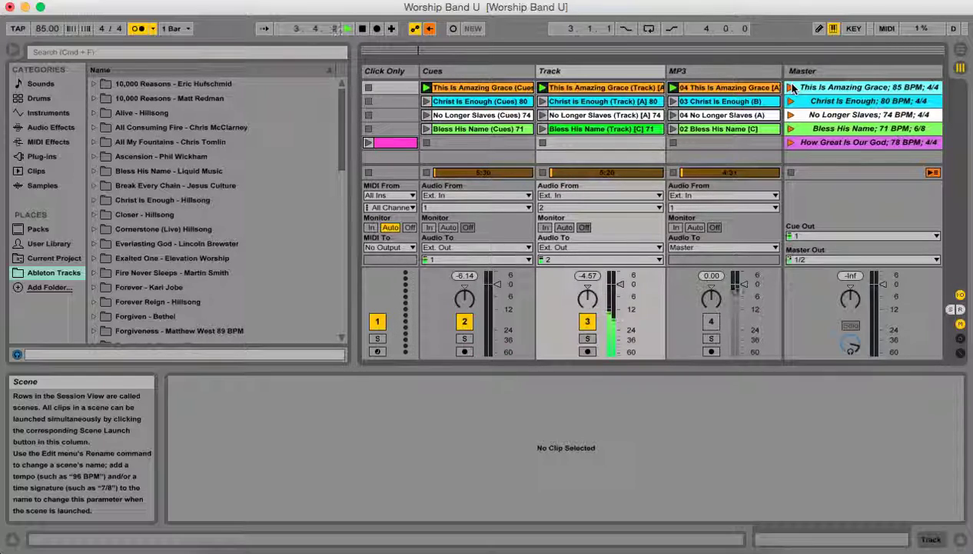
key(space)
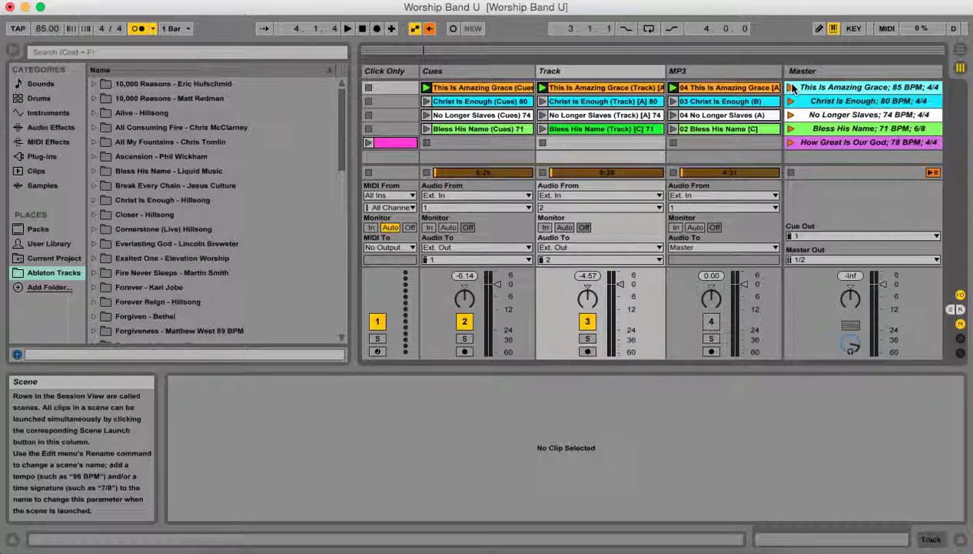